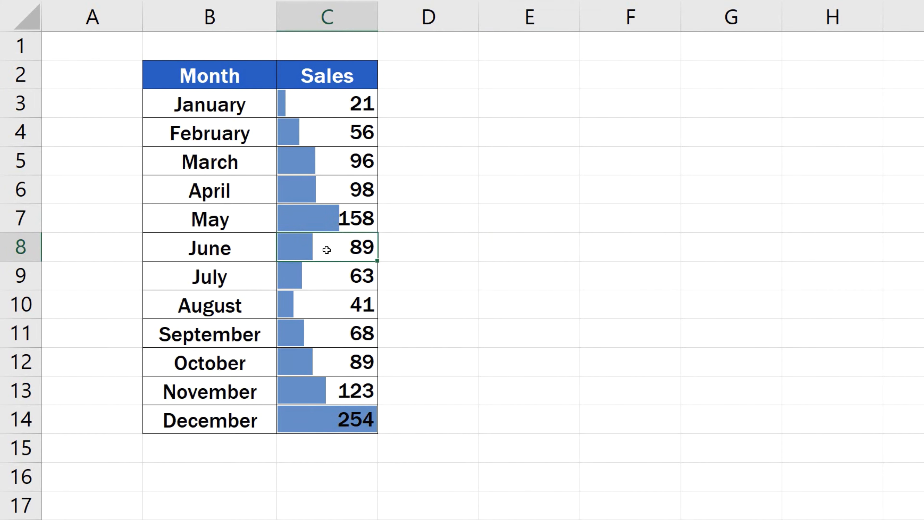
Replace May's sales value with -56
left_click(327, 217)
type("-56")
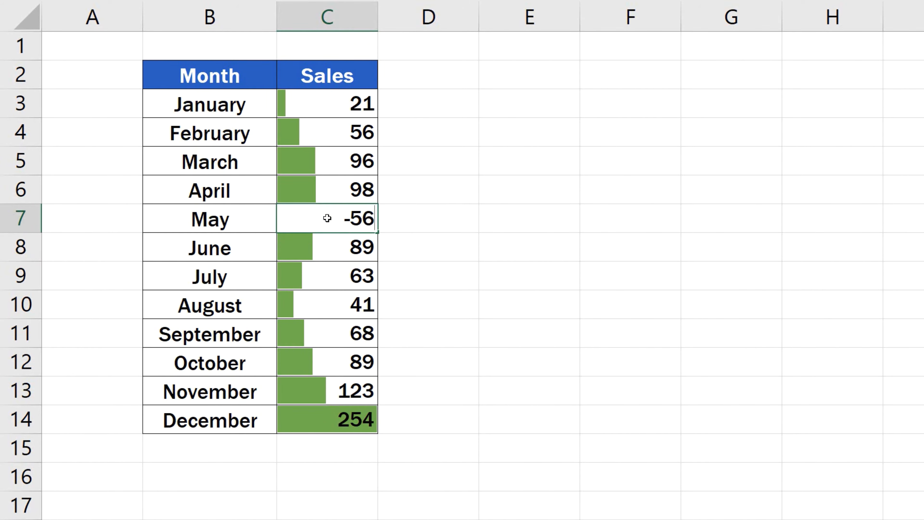
key("Return")
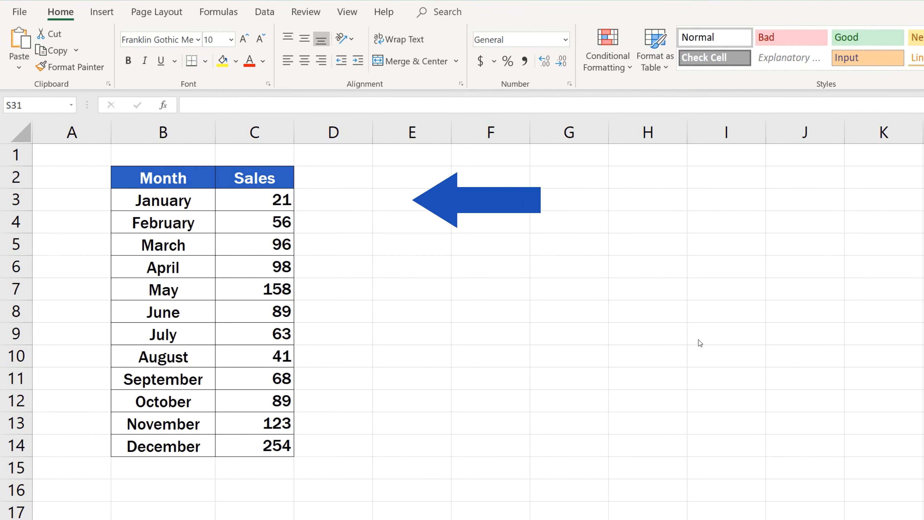
Apply solid-fill blue data bars to the monthly sales values in C3:C14
left_click_drag(254, 201, 259, 441)
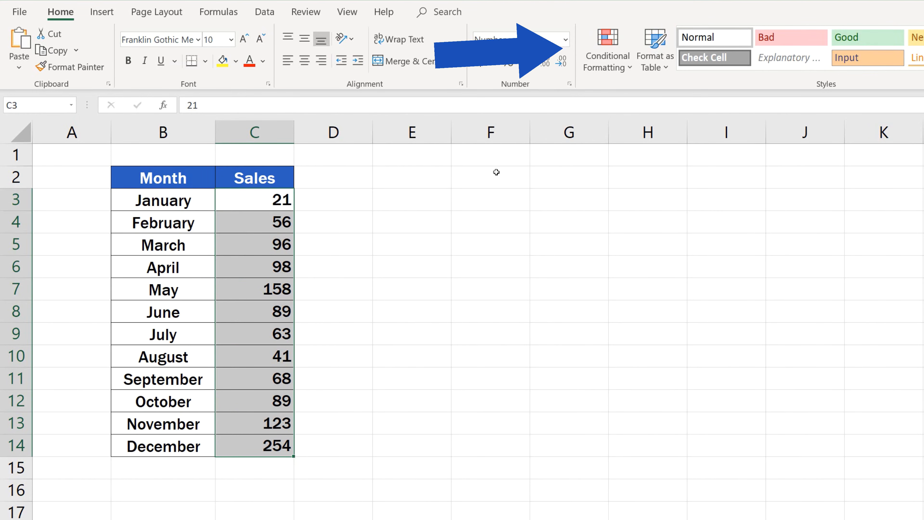
left_click(612, 55)
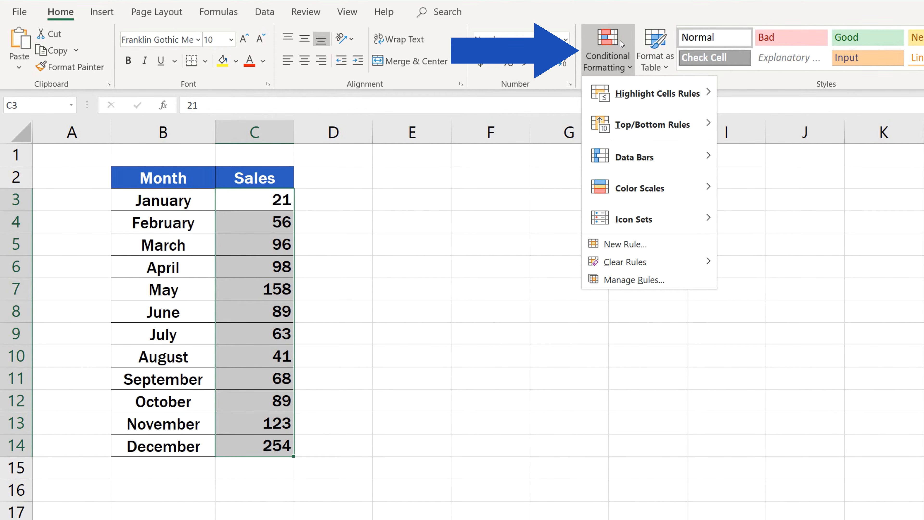
mouse_move(647, 184)
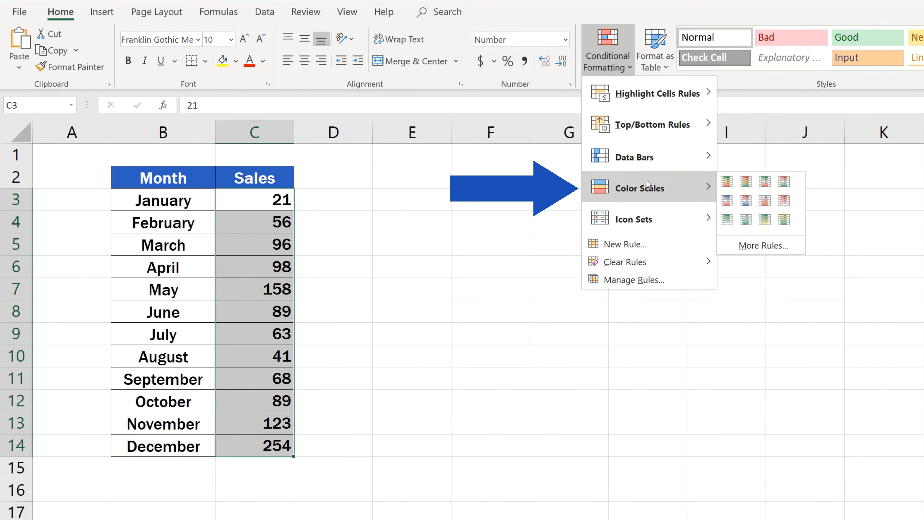
mouse_move(641, 209)
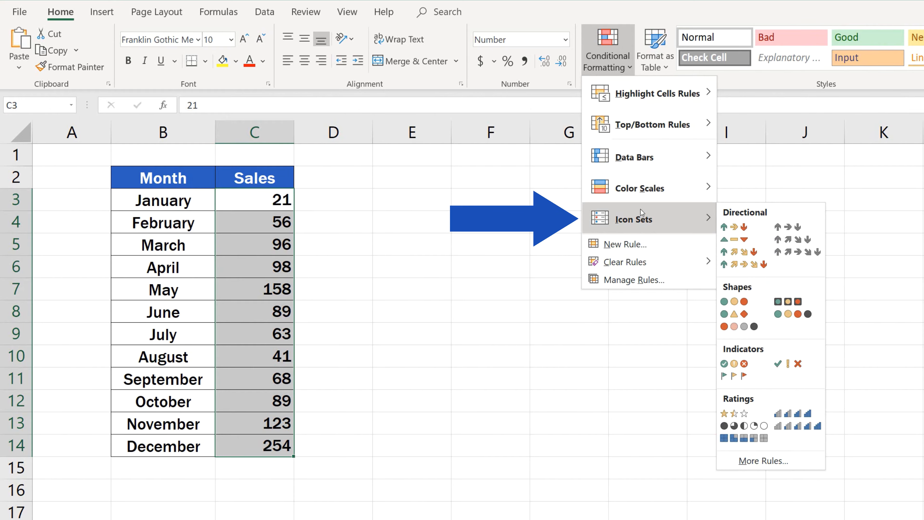
mouse_move(643, 161)
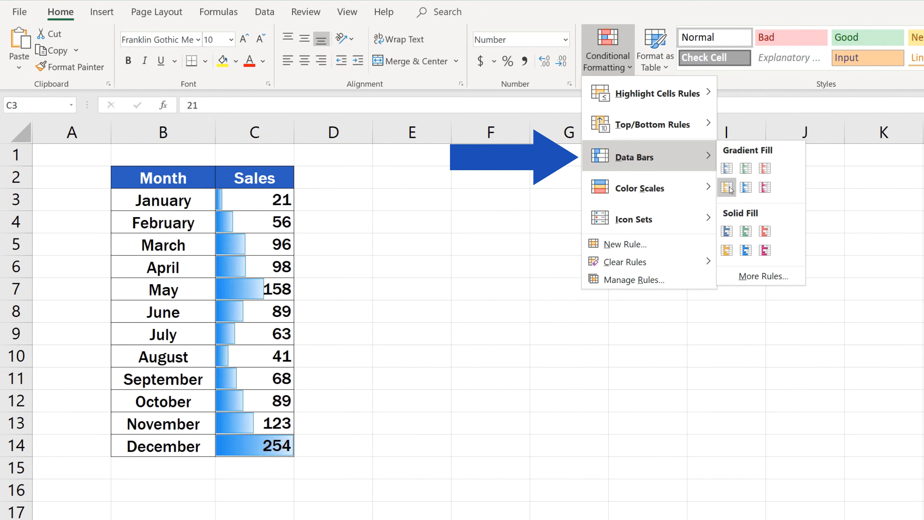
left_click(728, 232)
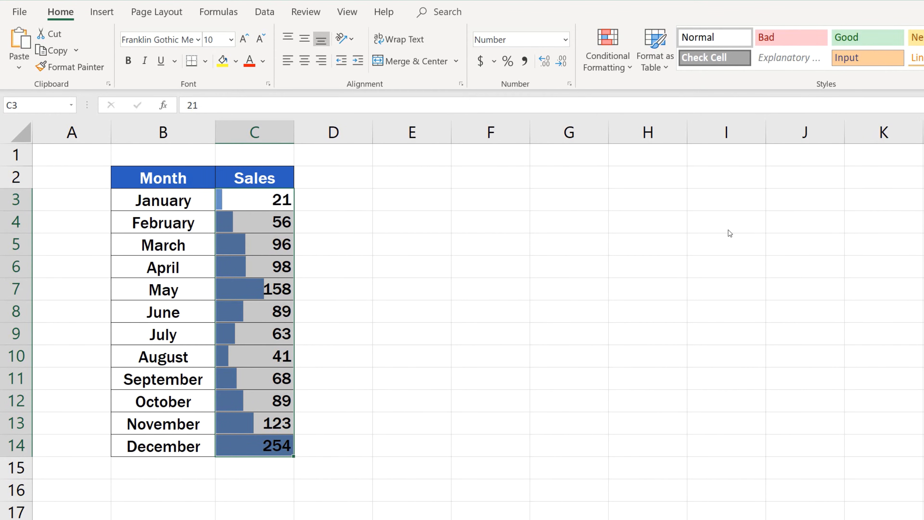
left_click(406, 285)
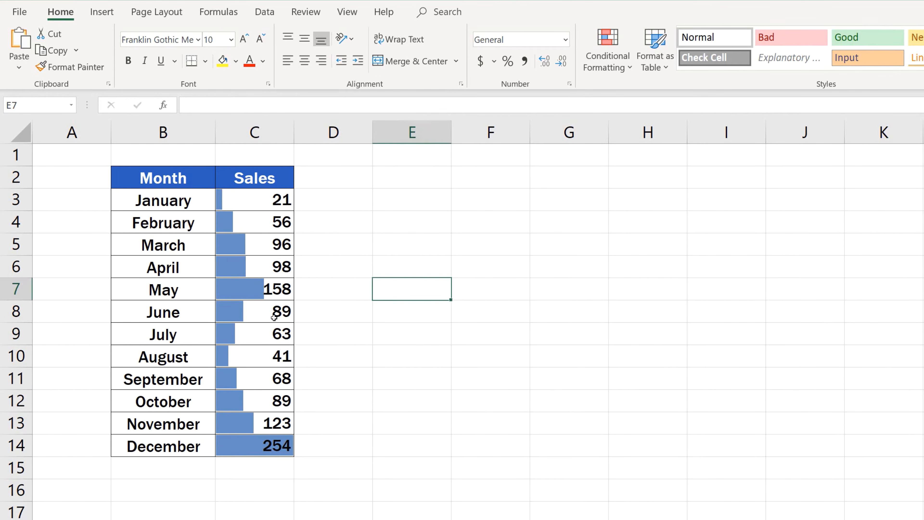
Edit the conditional formatting rule of the Sales column and set the data bar fill color to theme green
left_click(261, 314)
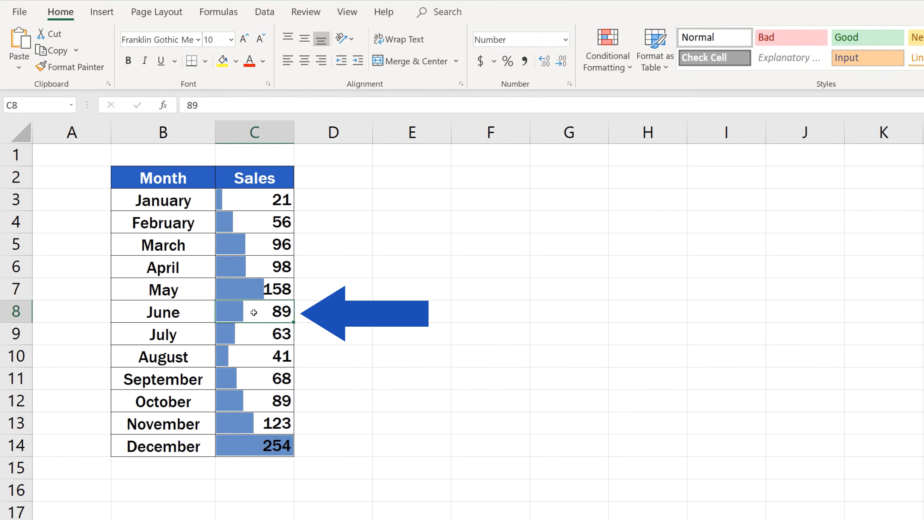
left_click(609, 54)
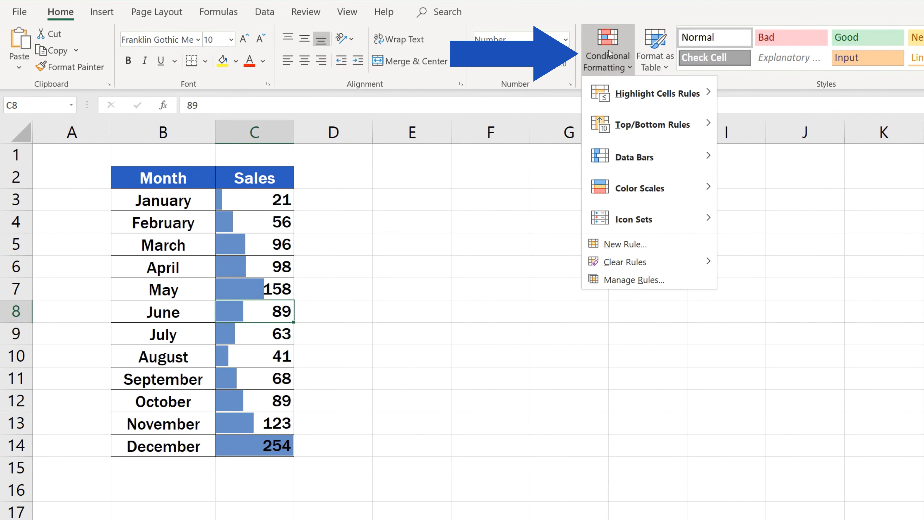
left_click(645, 280)
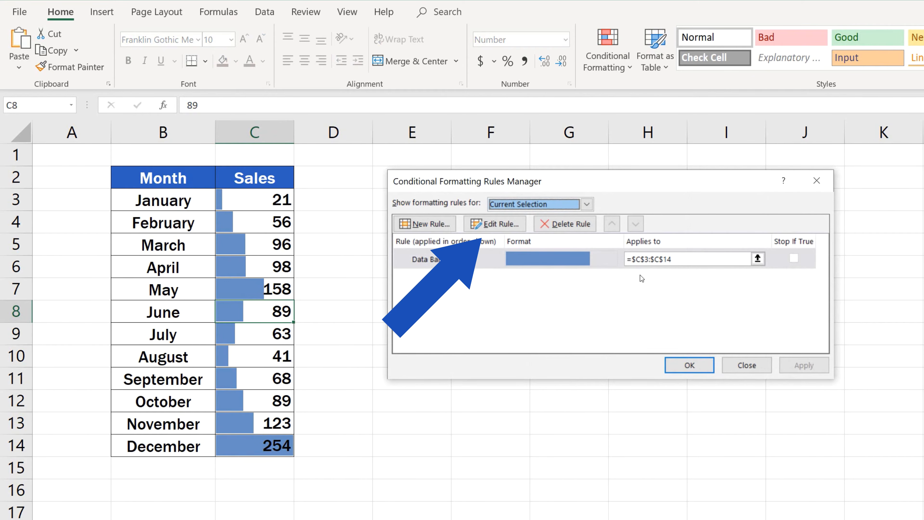
left_click(504, 225)
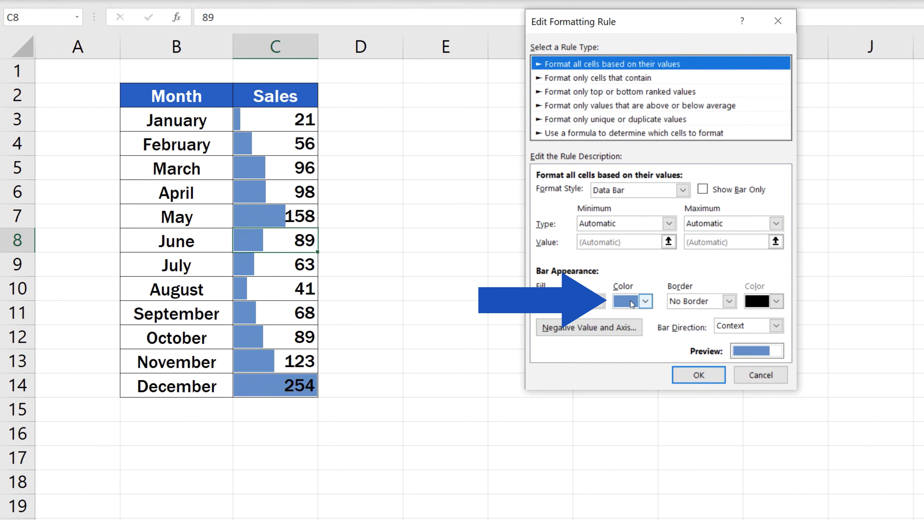
left_click(646, 301)
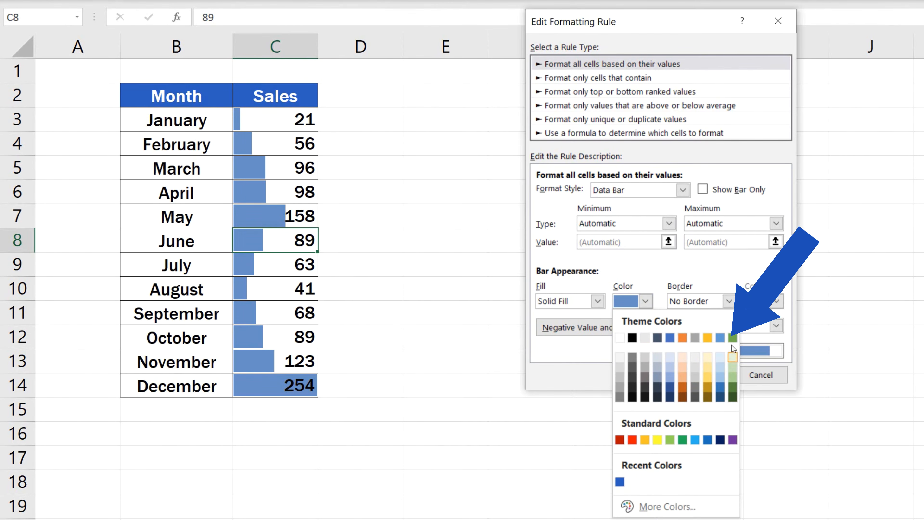
left_click(733, 338)
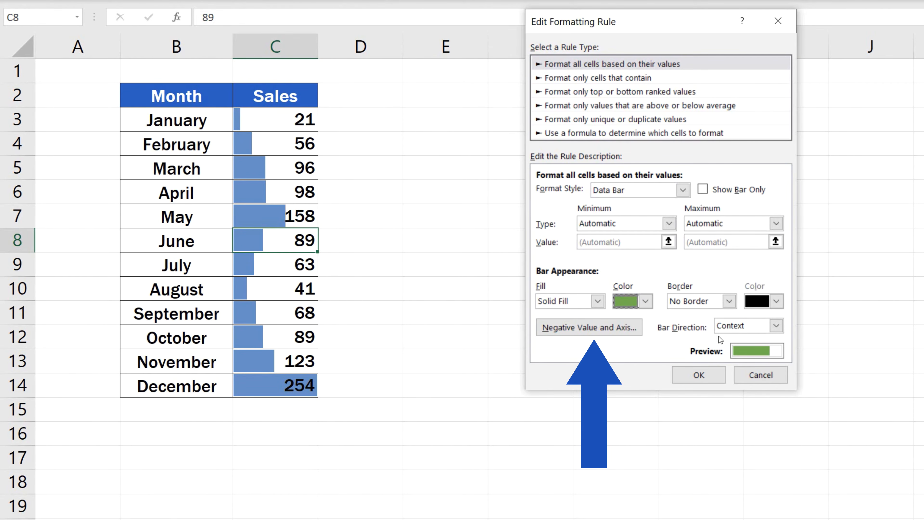
Set the negative bar fill color to the standard dark red and apply the edited data bar rule
left_click(592, 330)
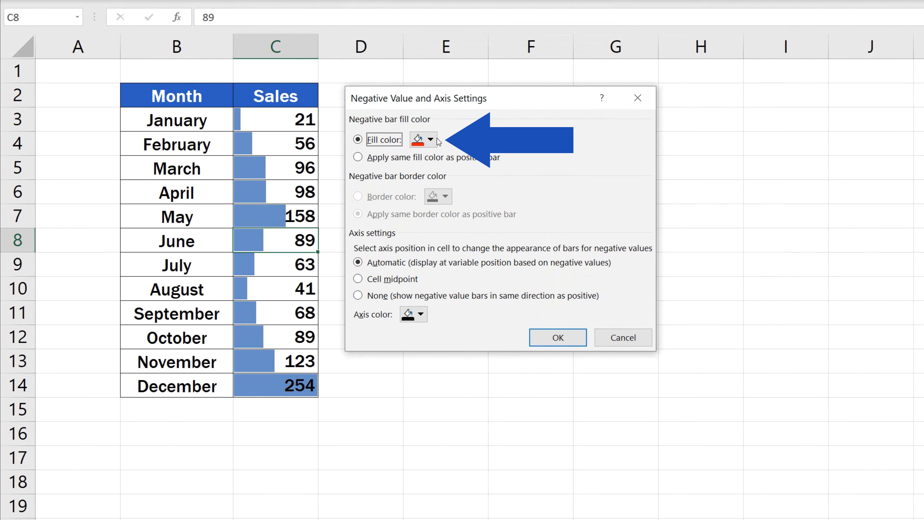
left_click(432, 140)
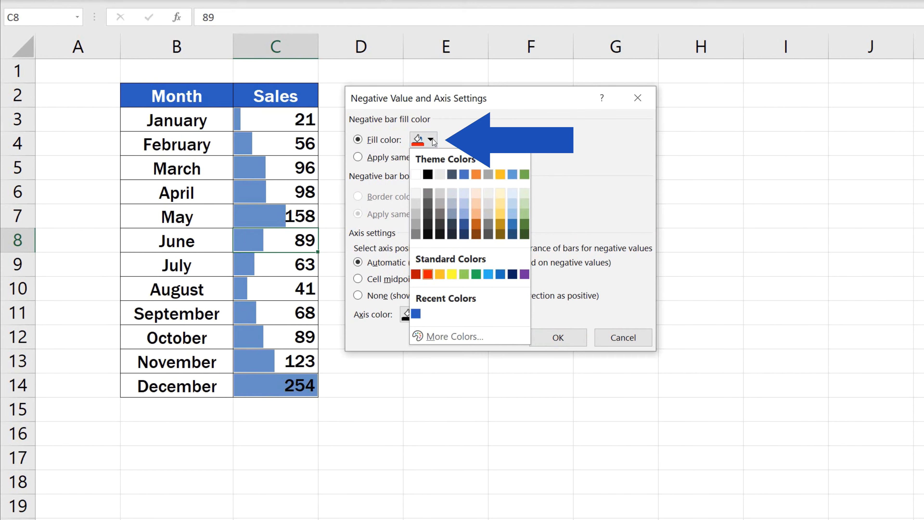
left_click(416, 274)
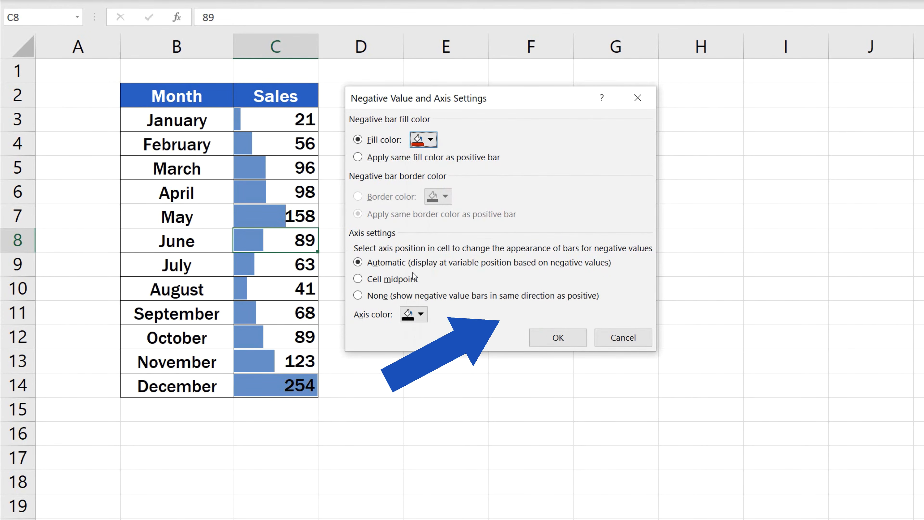
left_click(545, 340)
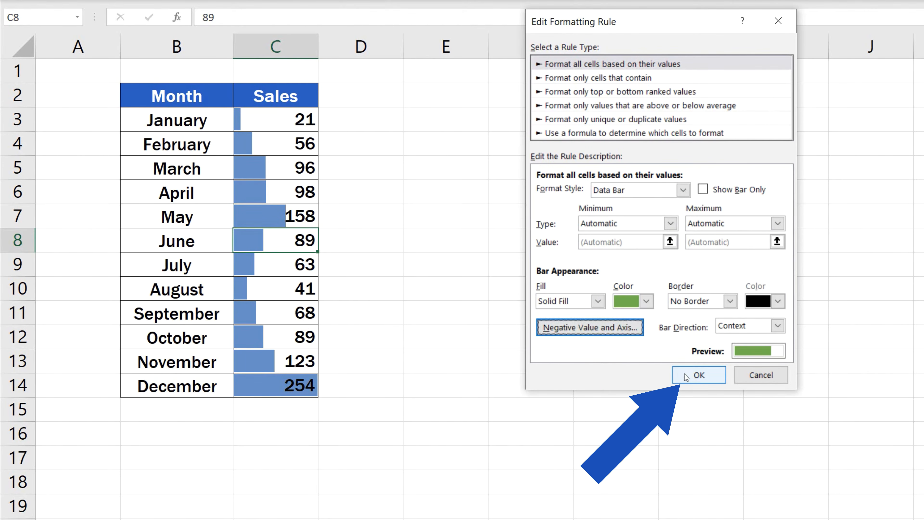
left_click(699, 376)
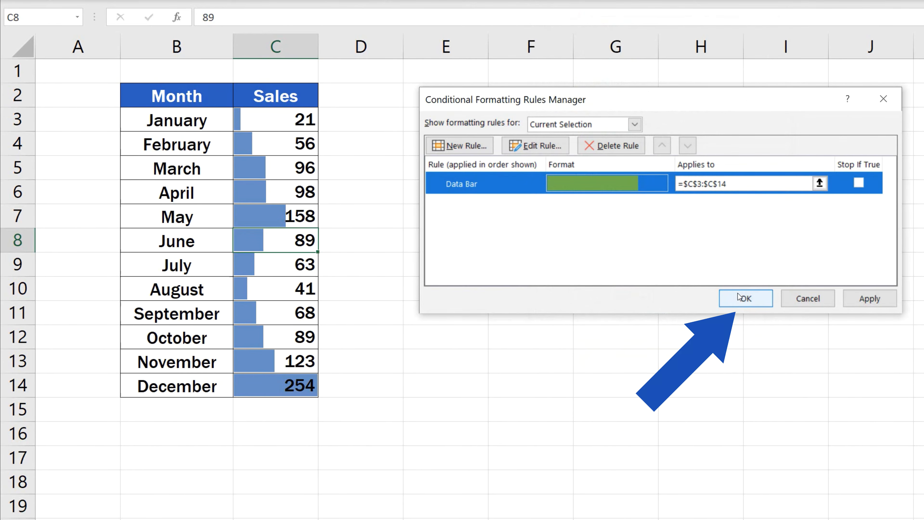
left_click(738, 298)
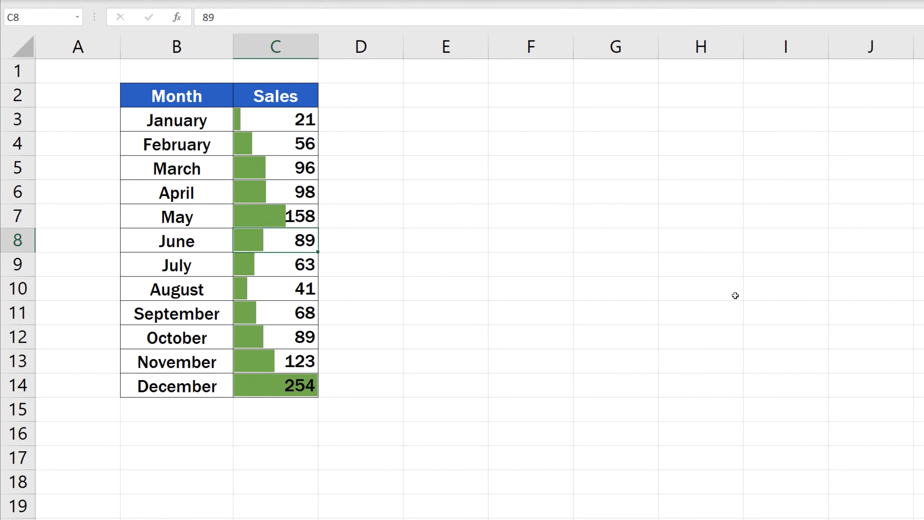
Enter -56 as the sales value for May in C7
left_click(276, 216)
type("-56")
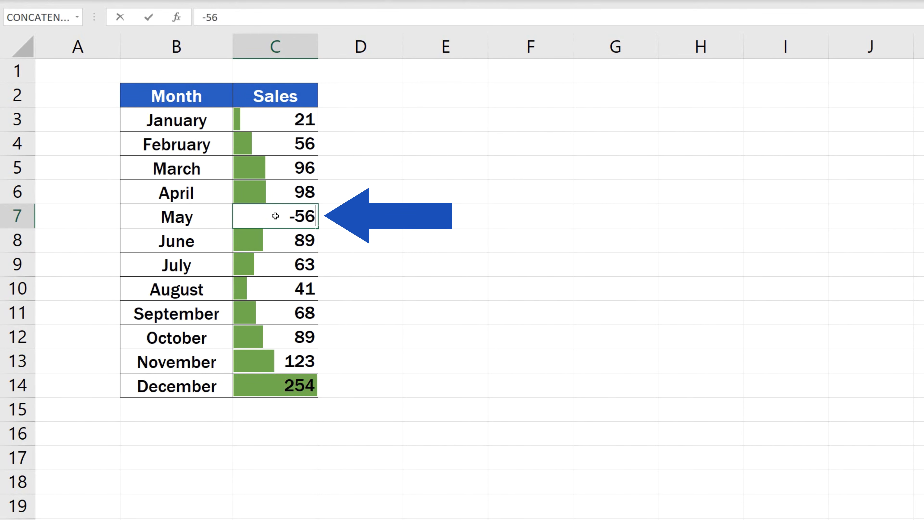
key("Return")
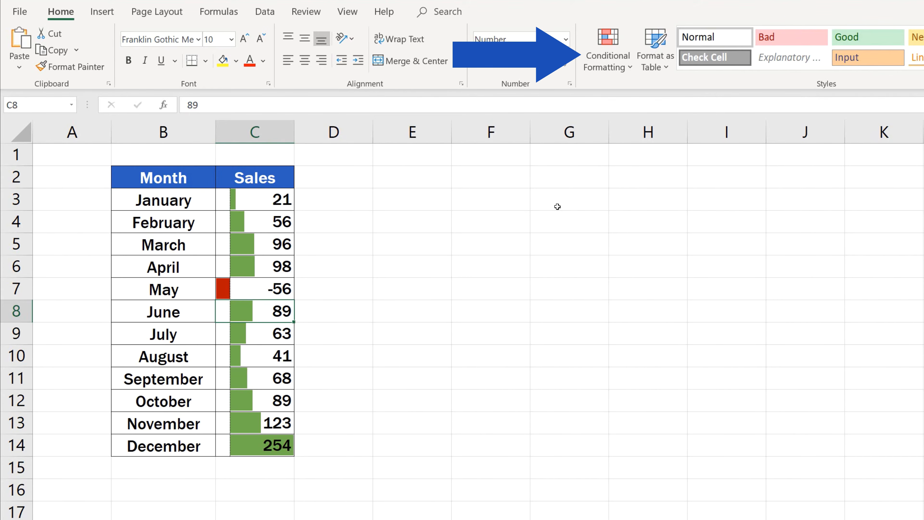
Clear the conditional formatting rules from the entire sheet
left_click(607, 51)
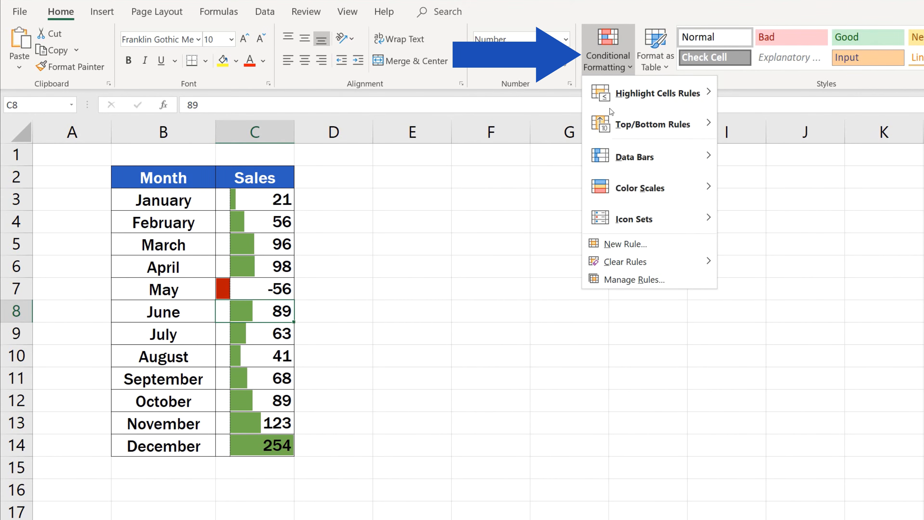
mouse_move(636, 262)
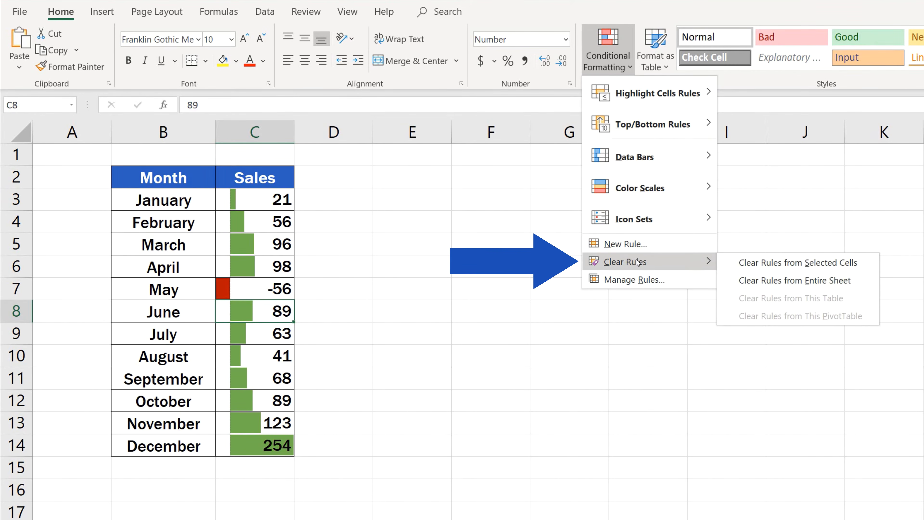
left_click(792, 279)
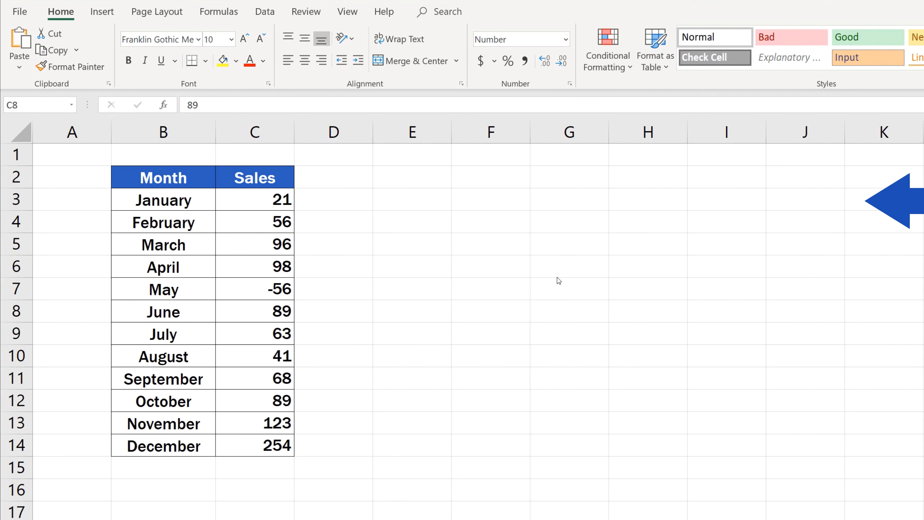
Enter the formula =C3 in D3 and fill it down to D14 to duplicate the sales values
left_click(342, 204)
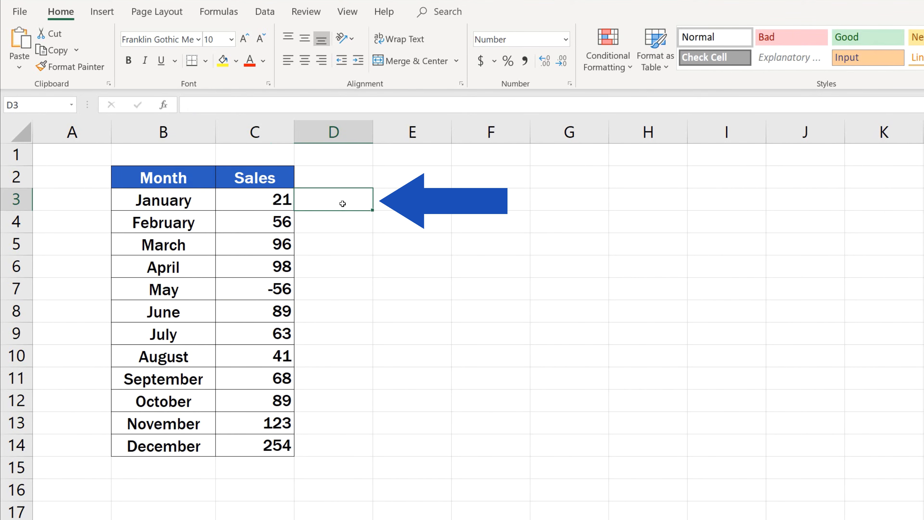
type("=")
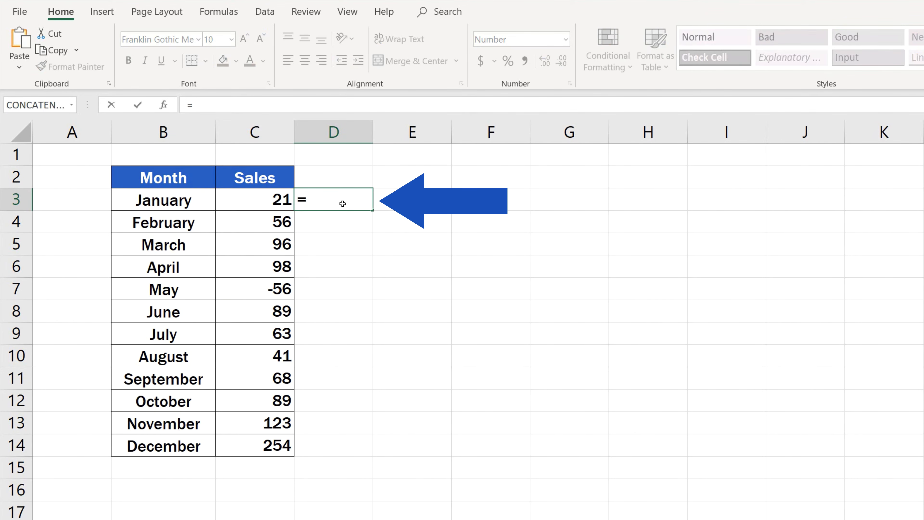
left_click(253, 200)
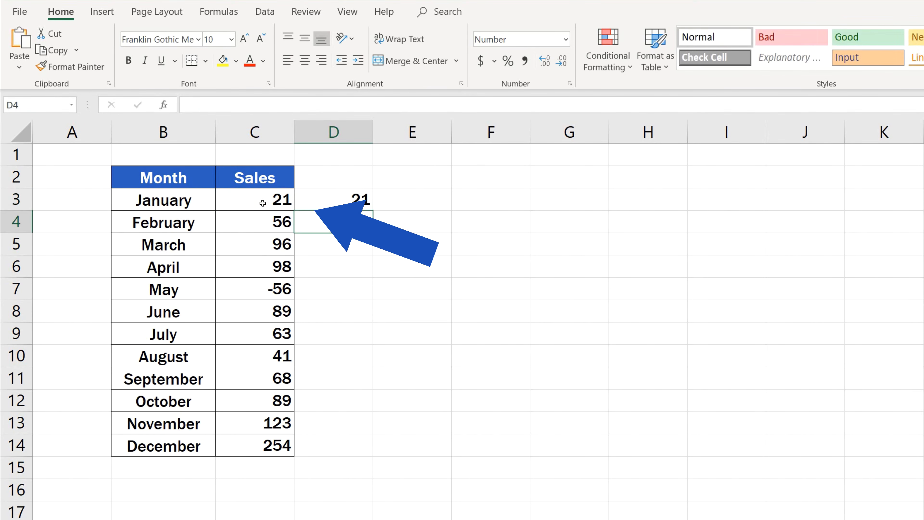
left_click(320, 201)
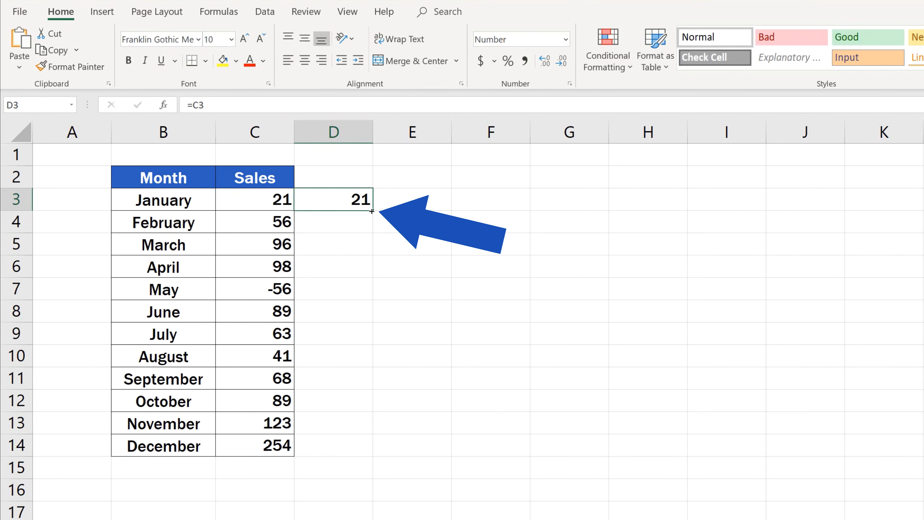
left_click_drag(372, 209, 385, 452)
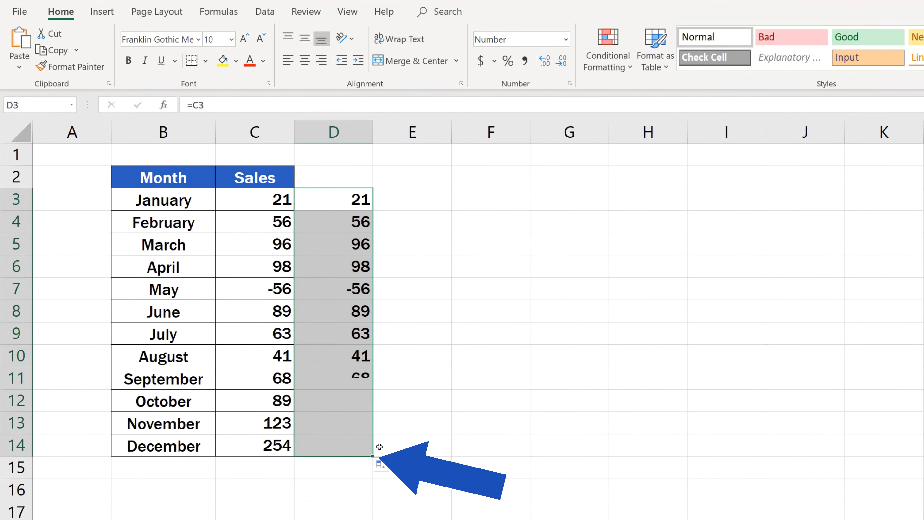
left_click(426, 441)
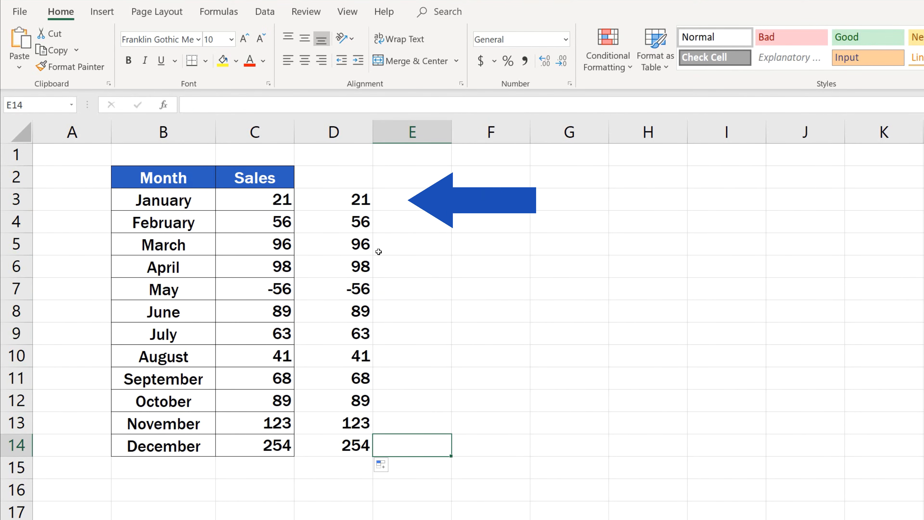
Apply blue solid fill data bars to the duplicated sales values in D3:D14
left_click_drag(356, 199, 354, 445)
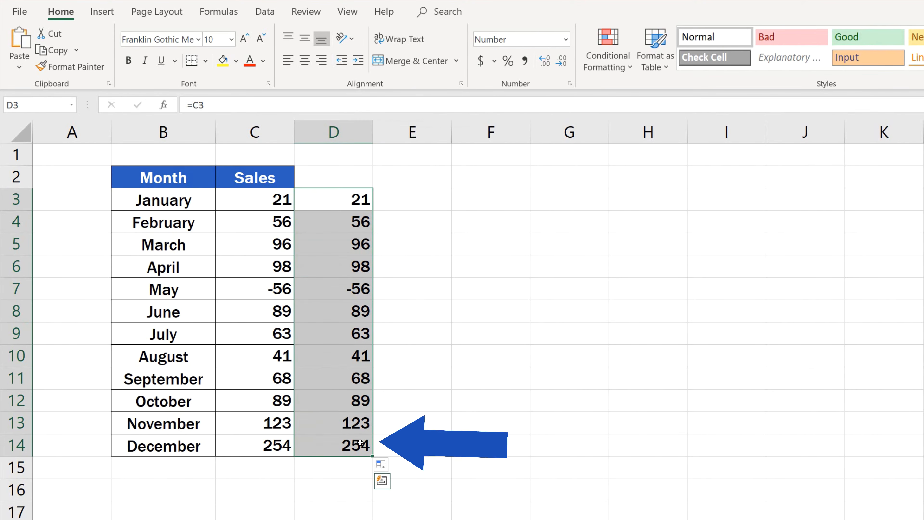
left_click(610, 44)
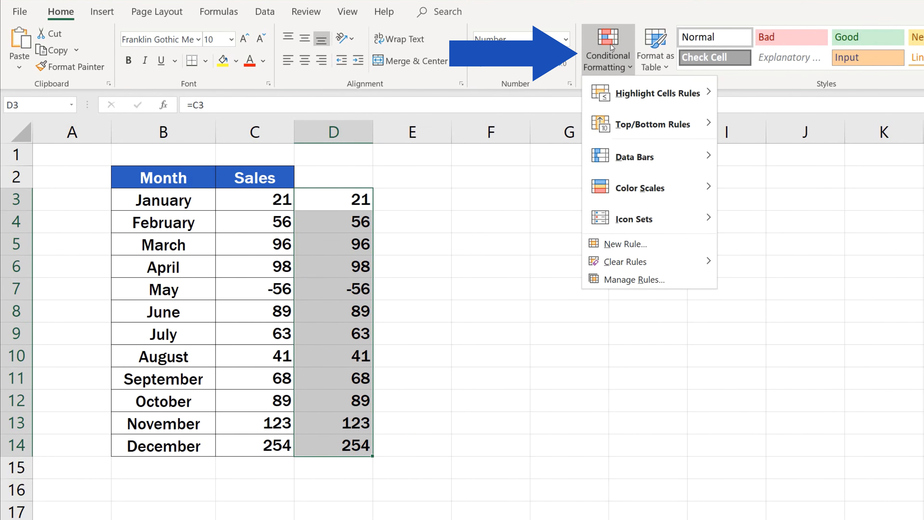
mouse_move(631, 159)
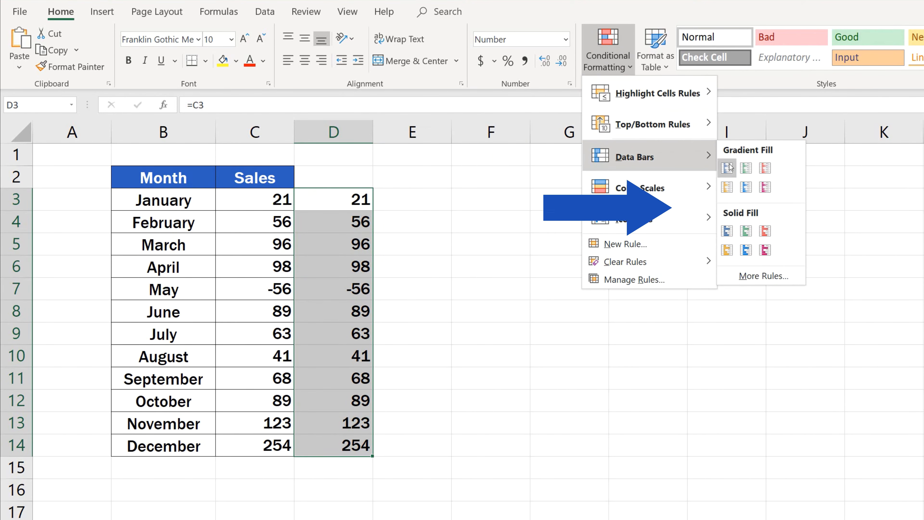
left_click(728, 231)
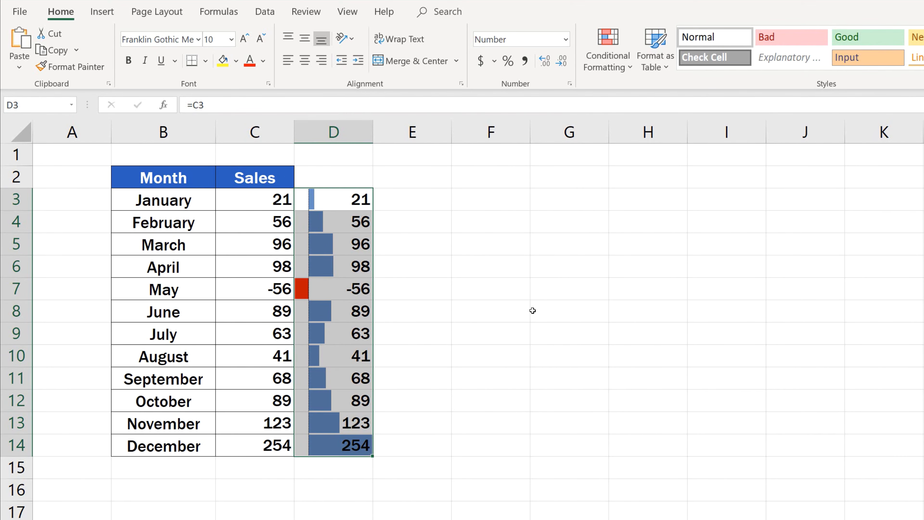
left_click(510, 313)
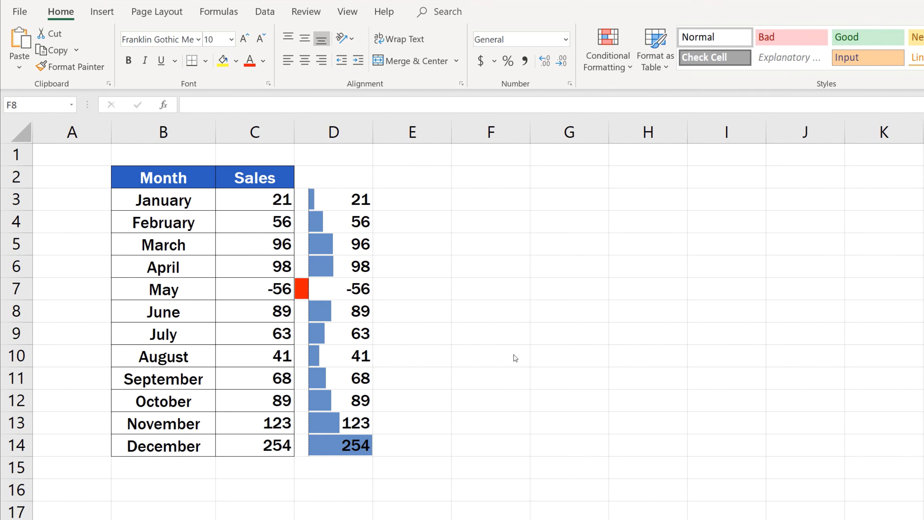
Edit the data bar rule for column D to show the bars only, and apply it
left_click(346, 312)
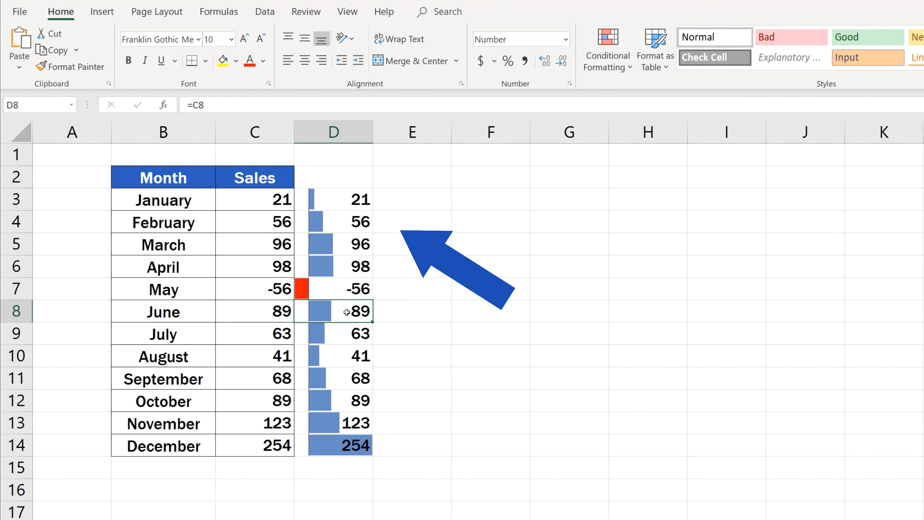
left_click(606, 65)
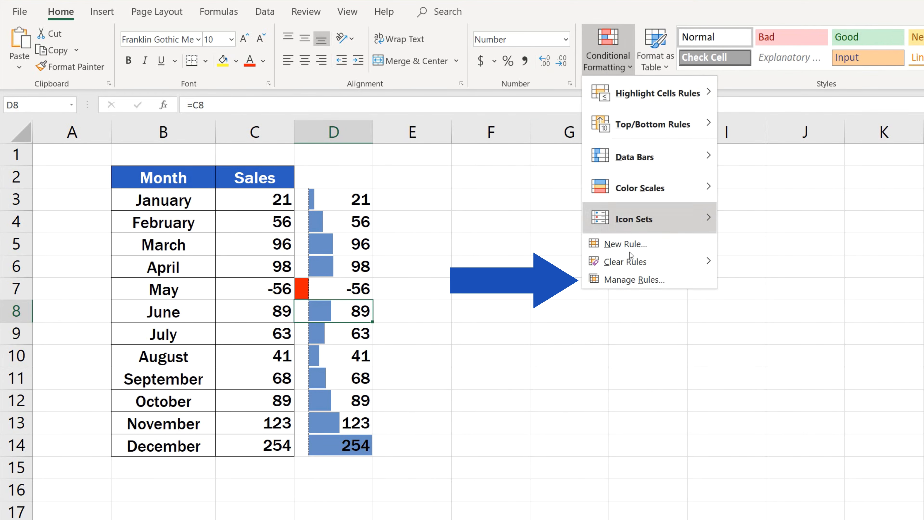
left_click(638, 279)
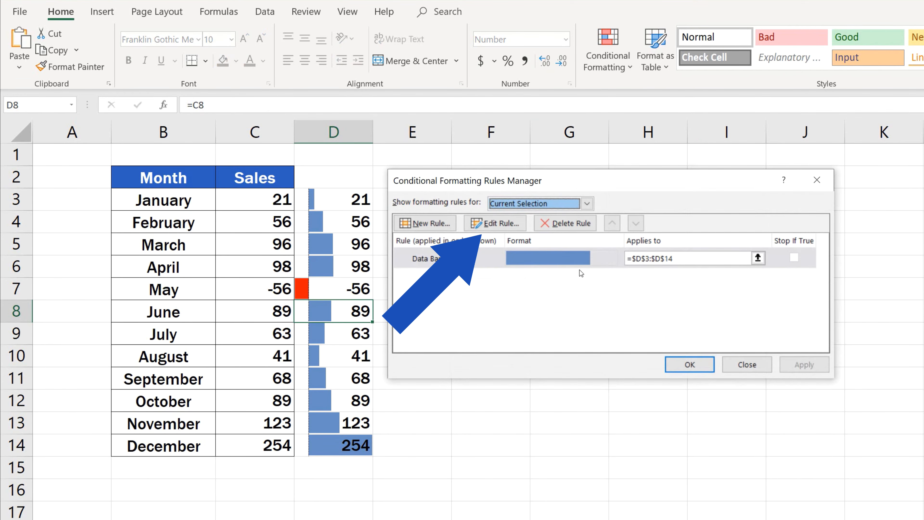
left_click(500, 224)
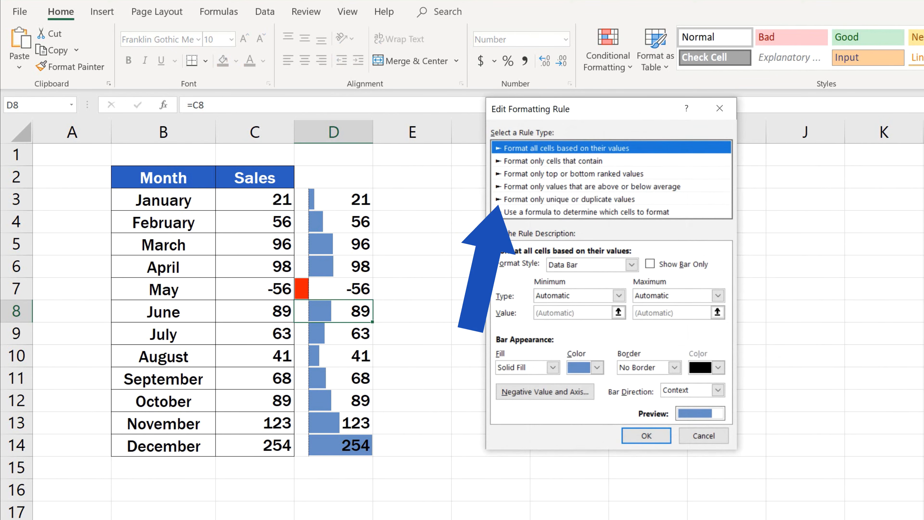
left_click(650, 265)
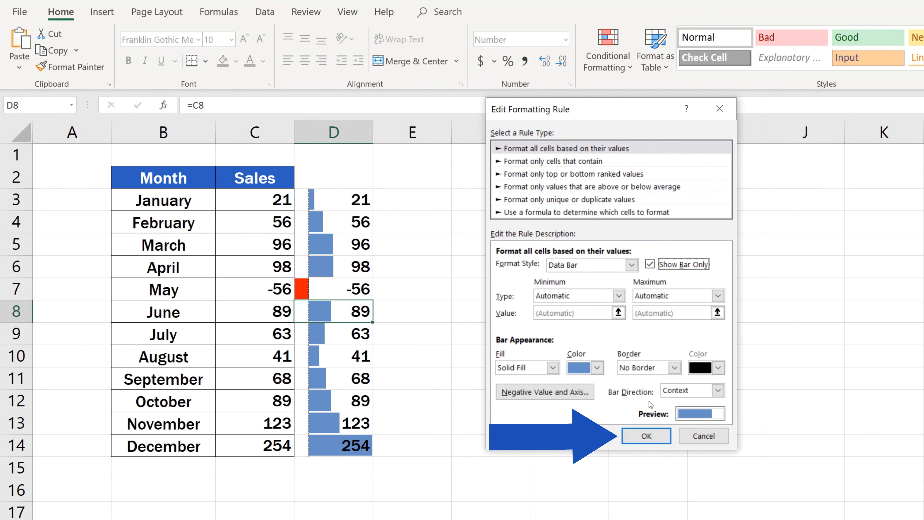
left_click(661, 440)
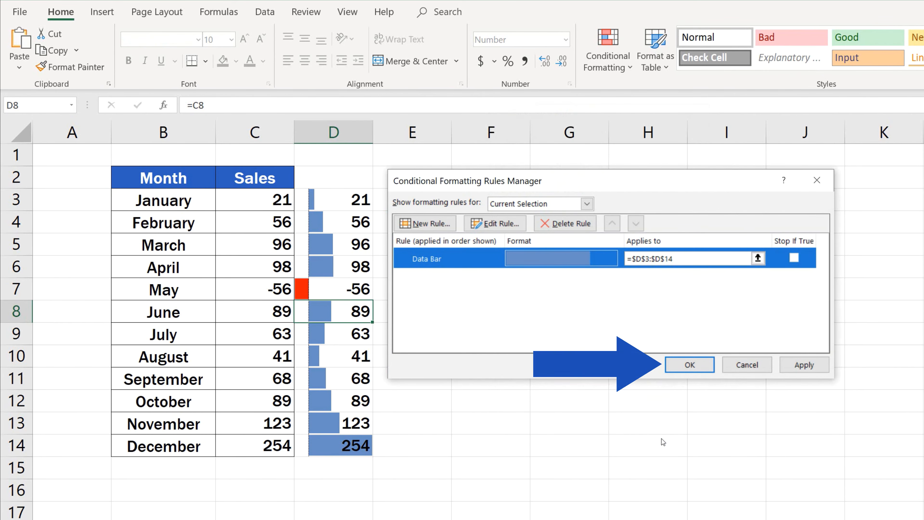
left_click(680, 371)
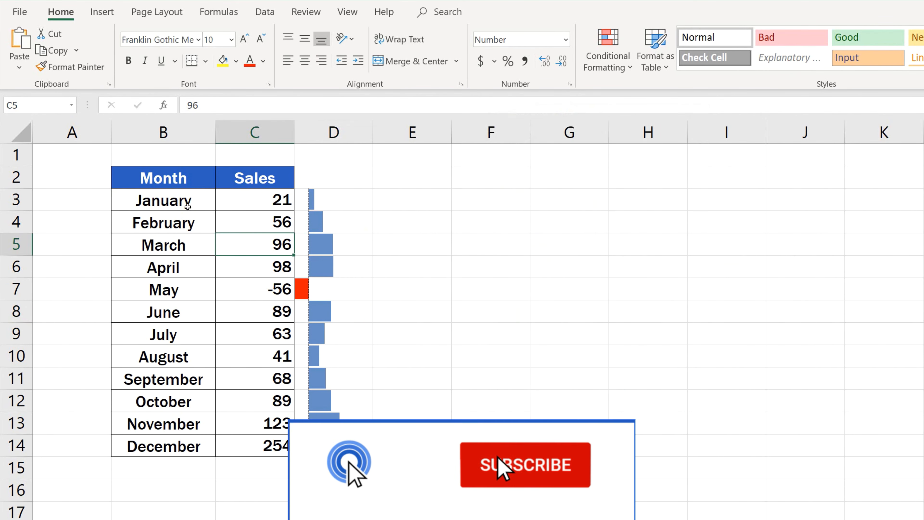
Enter 256 as the sales value for March in C5
left_click(177, 179)
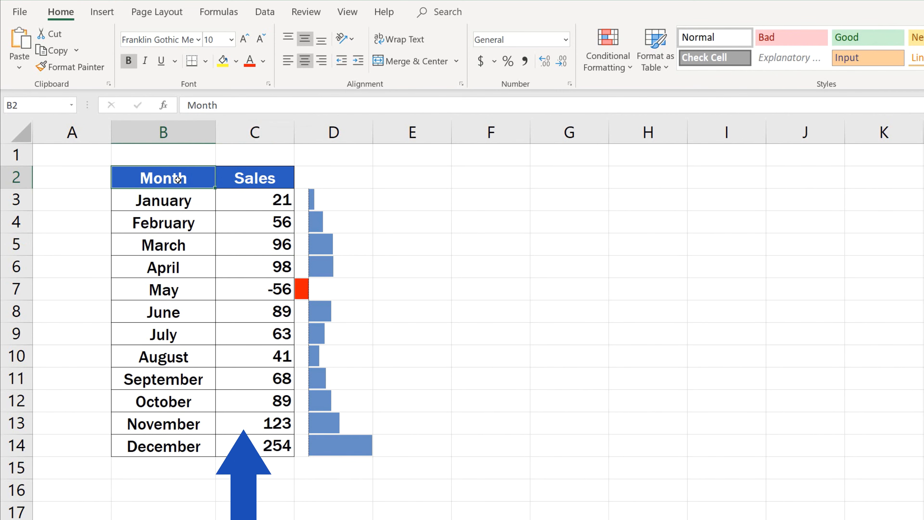
left_click(242, 249)
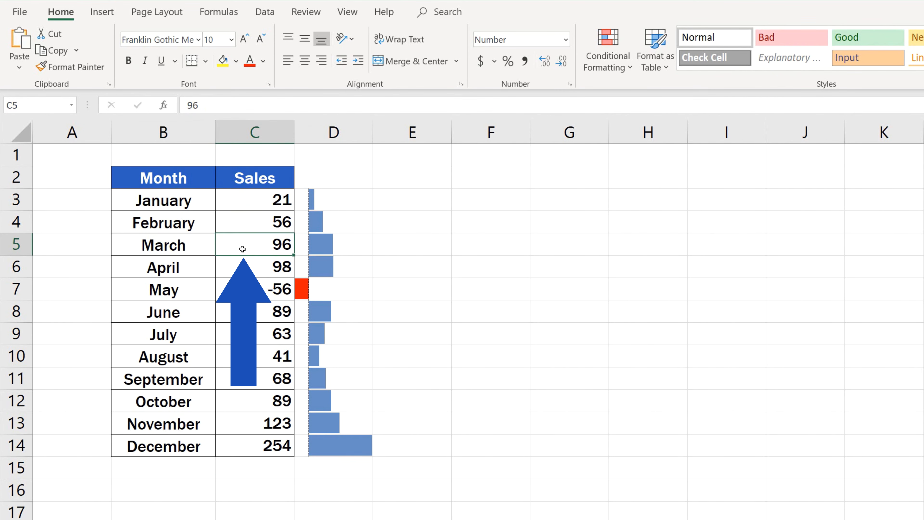
type("256")
key("Return")
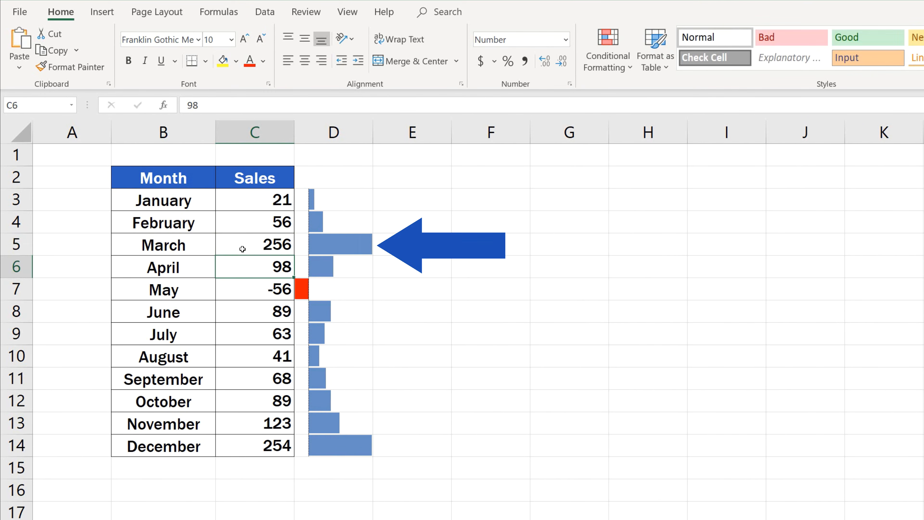